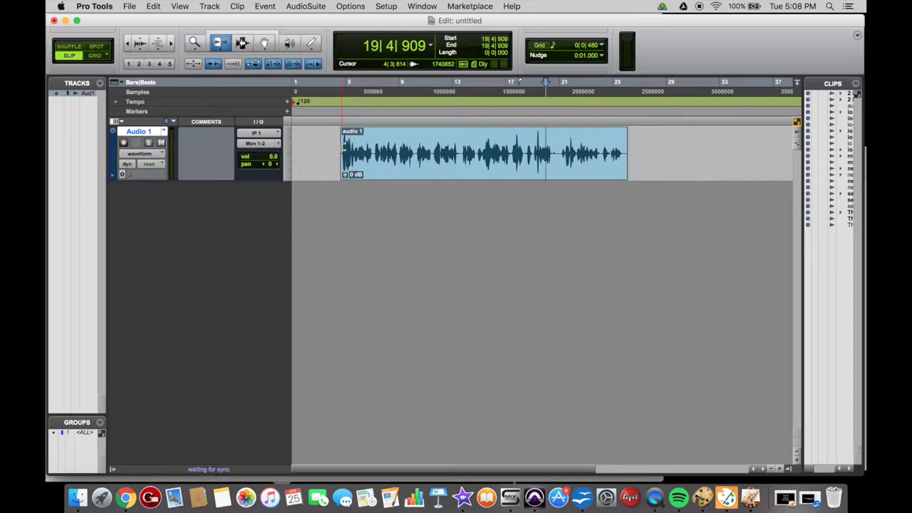
Step: Trim the audio 1 clip's start slightly earlier and its end back to 26|1|502
click(342, 146)
mouse_move(341, 146)
mouse_down()
mouse_move(318, 146)
mouse_move(339, 150)
mouse_up()
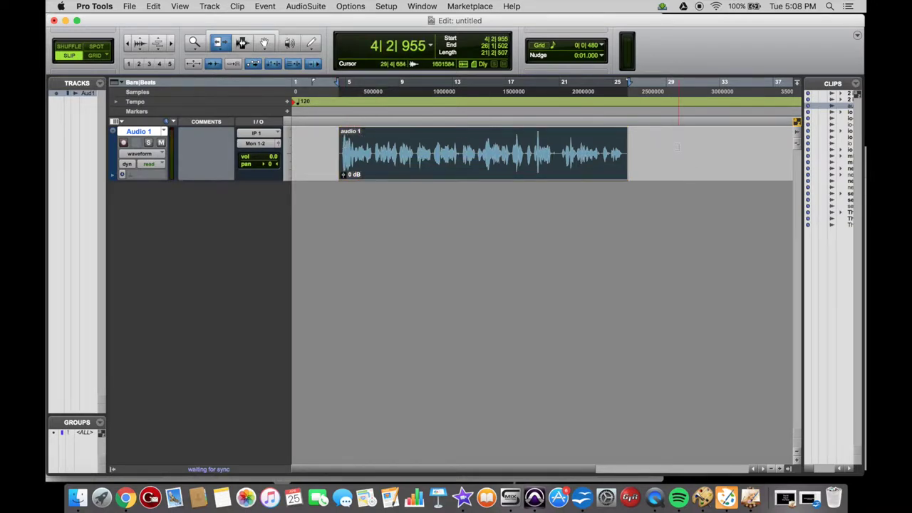
mouse_move(621, 149)
mouse_down()
mouse_move(650, 147)
mouse_move(628, 149)
mouse_up()
click(242, 44)
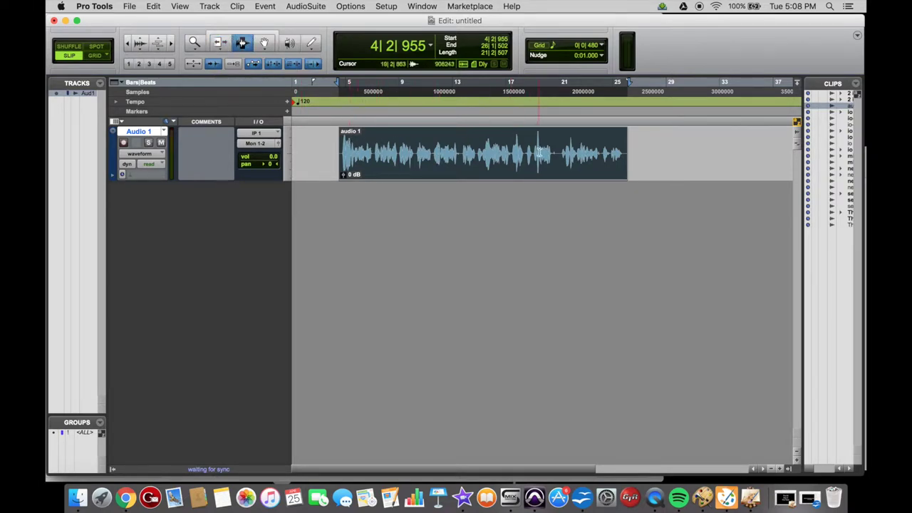
click(450, 141)
drag(450, 142, 525, 138)
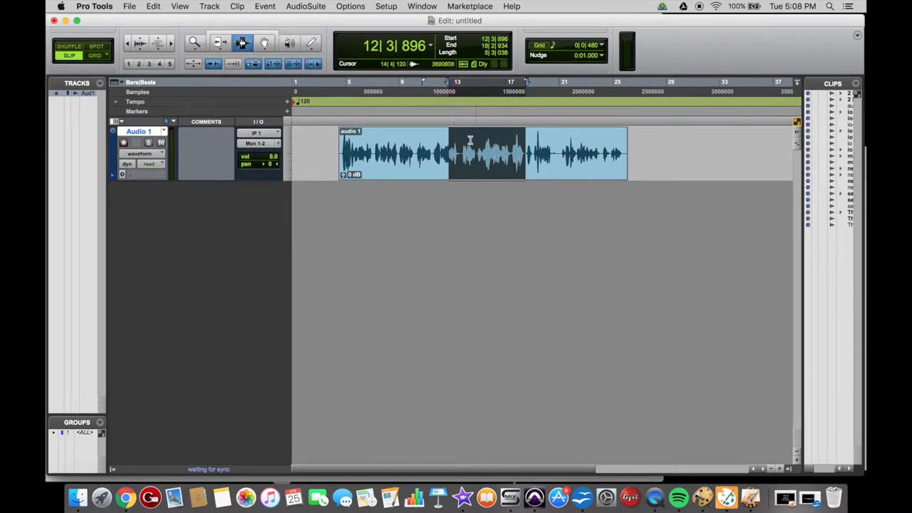
click(461, 142)
click(429, 144)
drag(429, 145, 479, 144)
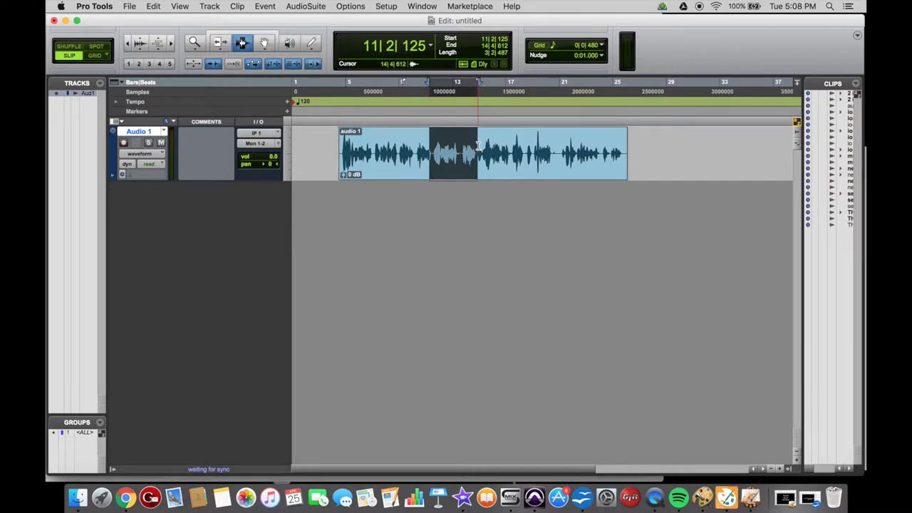
key(super+e)
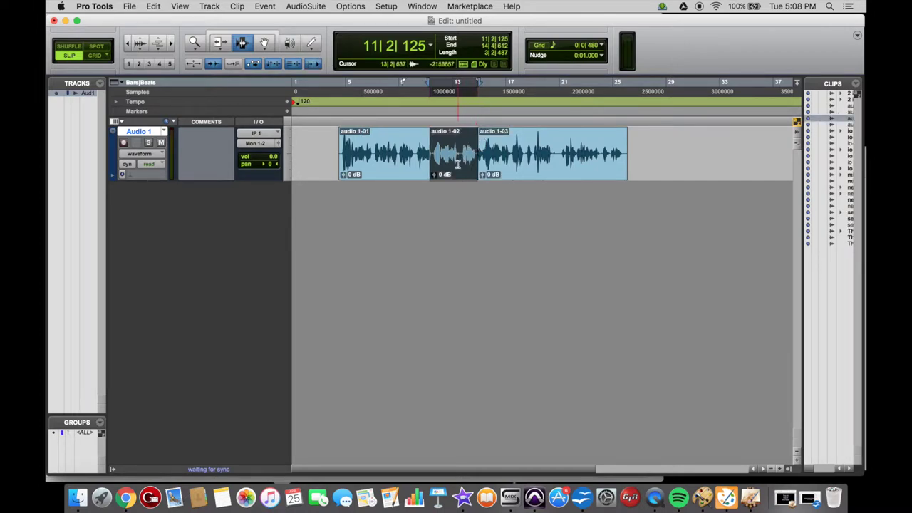
click(506, 141)
drag(513, 141, 572, 146)
key(super+e)
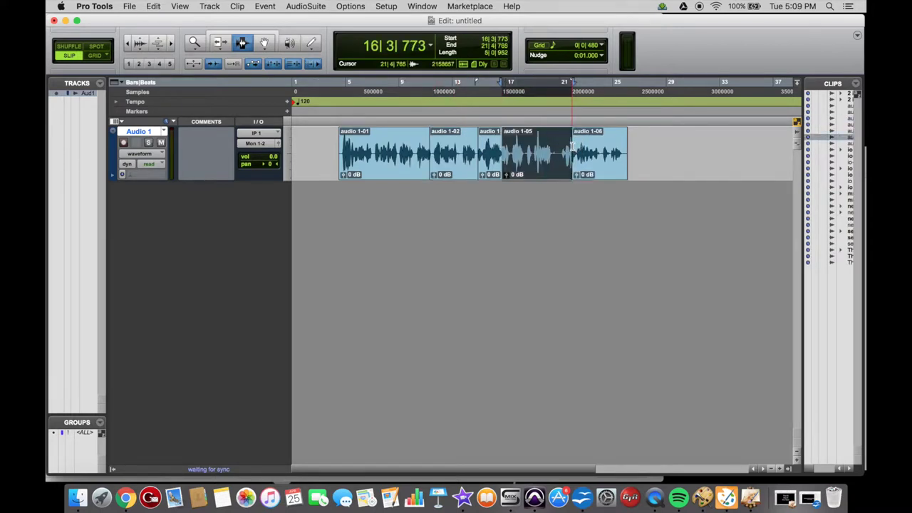
key(super+z)
key(super+z)
key(super+z)
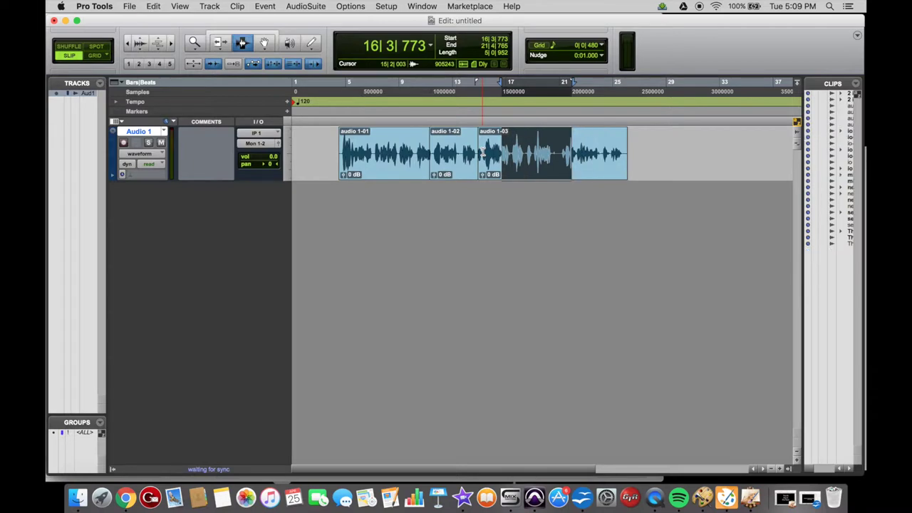
key(super+e)
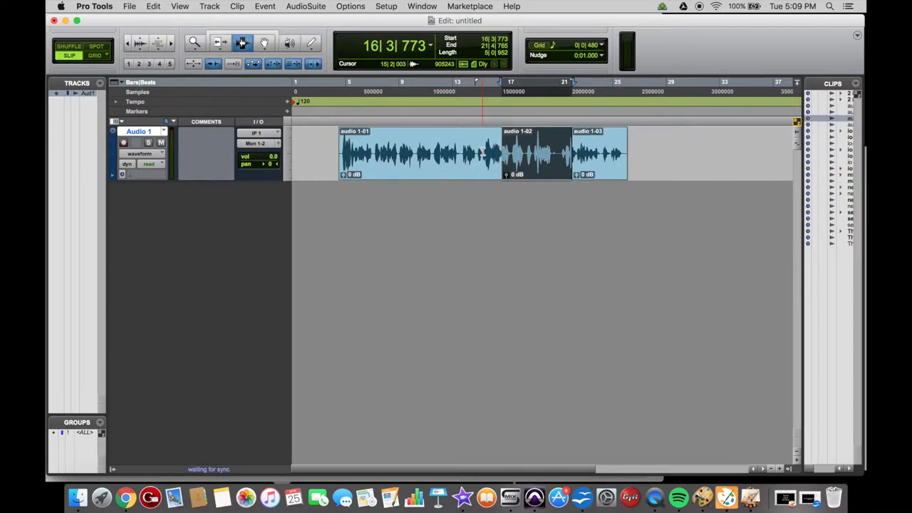
key(super+z)
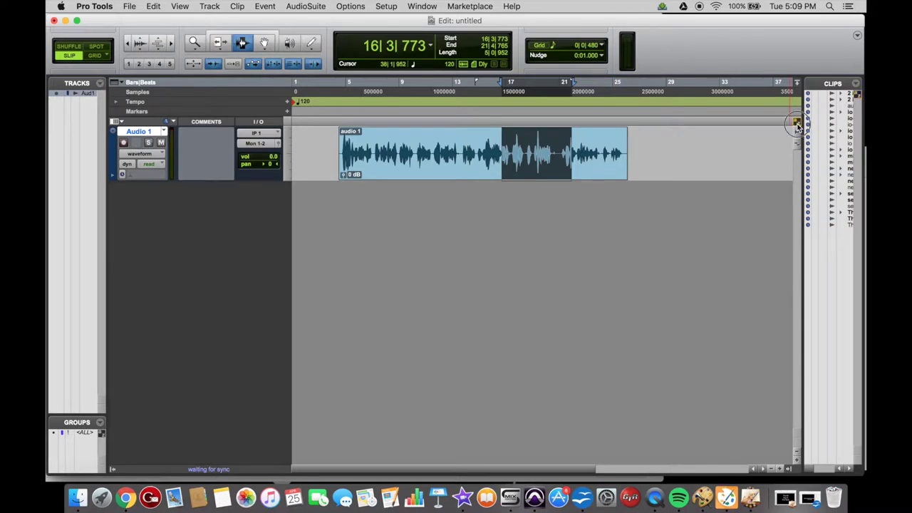
key(super+e)
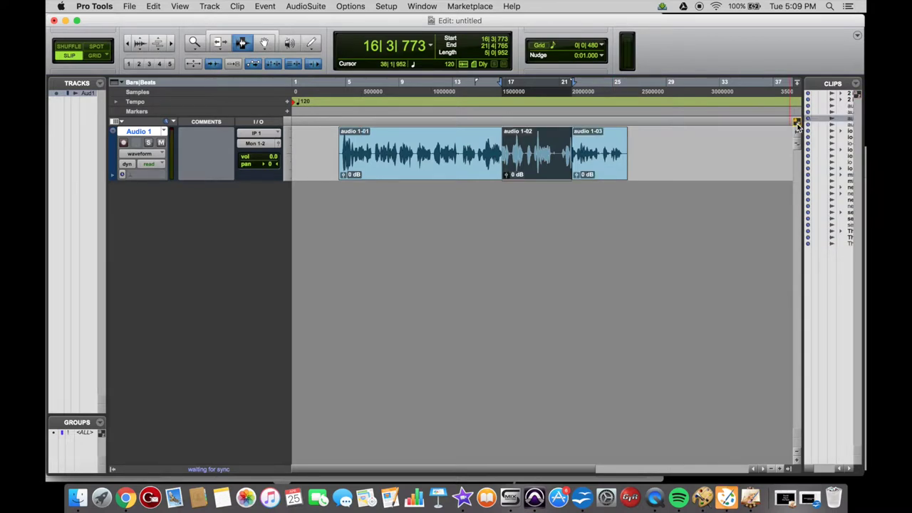
key(super+z)
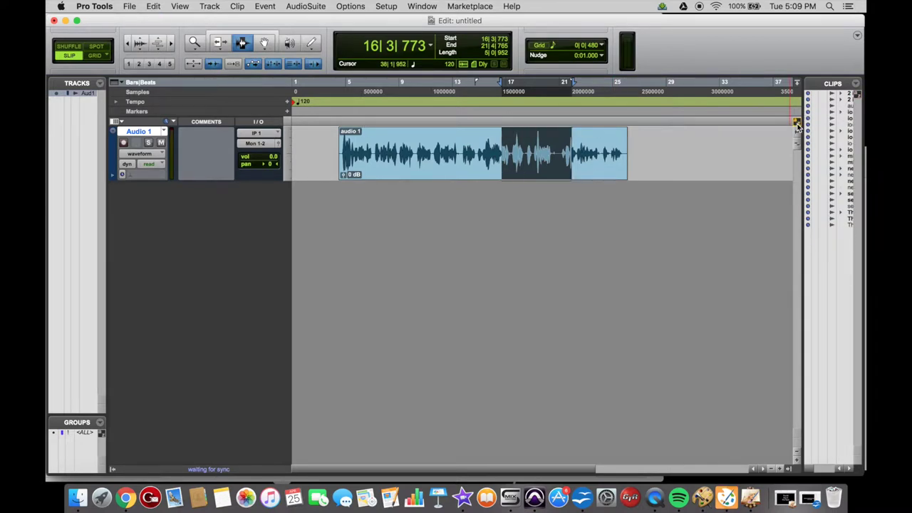
Step: Slide the audio 1 clip later so it runs from 4|4|509 to 26|3|056
click(265, 44)
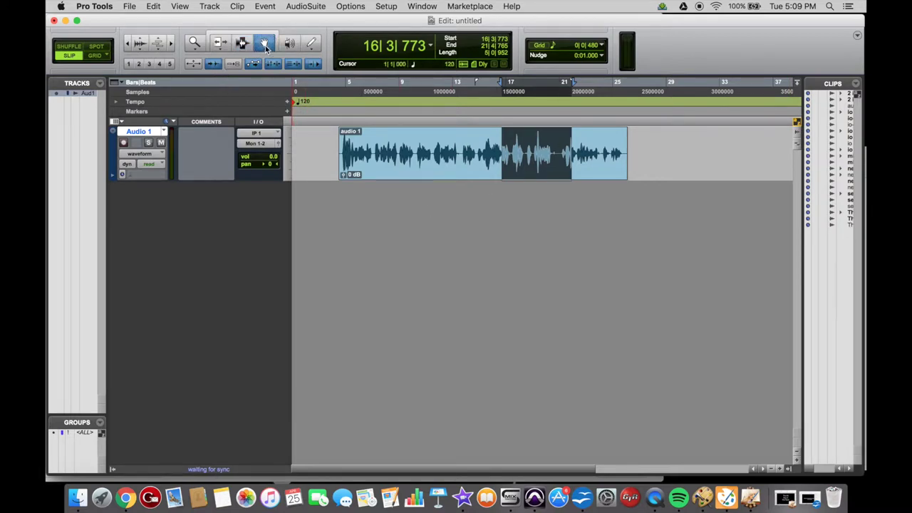
click(436, 165)
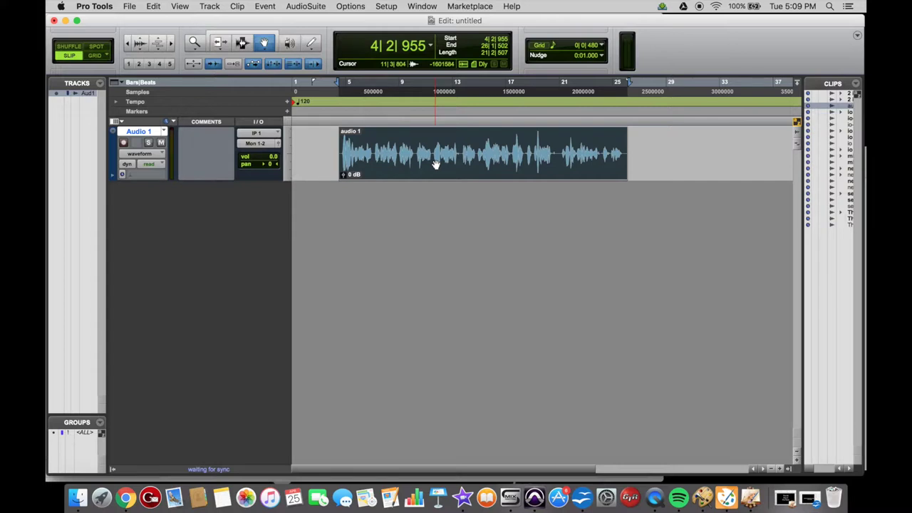
mouse_move(436, 164)
mouse_down()
mouse_move(583, 159)
mouse_move(456, 151)
mouse_move(438, 151)
mouse_move(497, 155)
mouse_move(406, 158)
mouse_move(440, 165)
mouse_up()
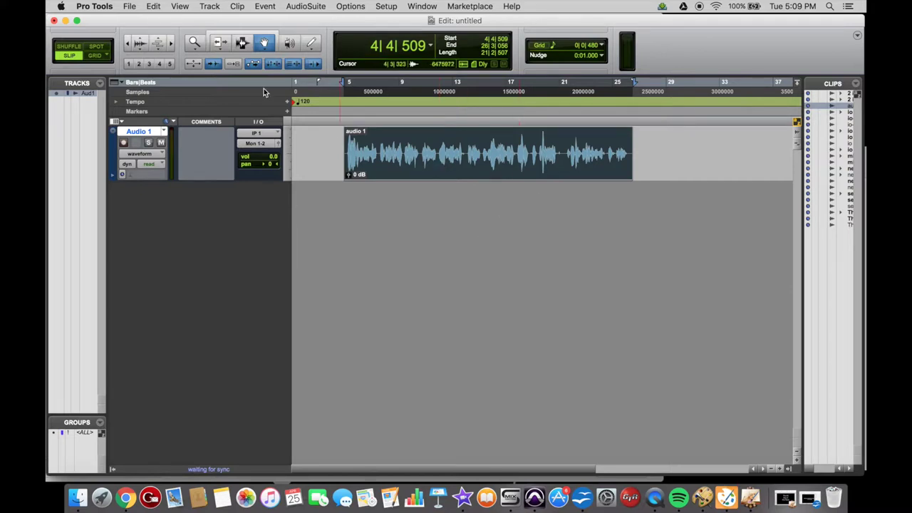
Step: Trim the clip's start earlier to 4|3|650 and select a range in its middle
click(226, 44)
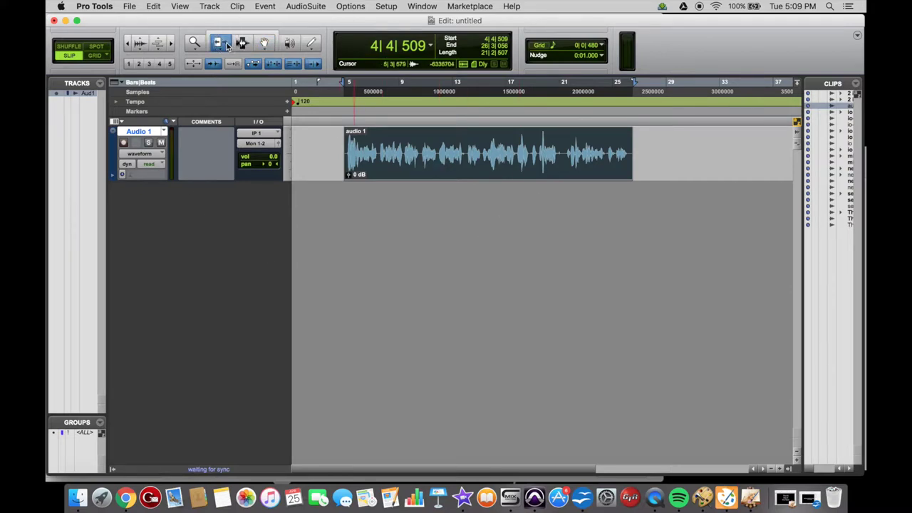
drag(347, 147, 341, 148)
click(243, 44)
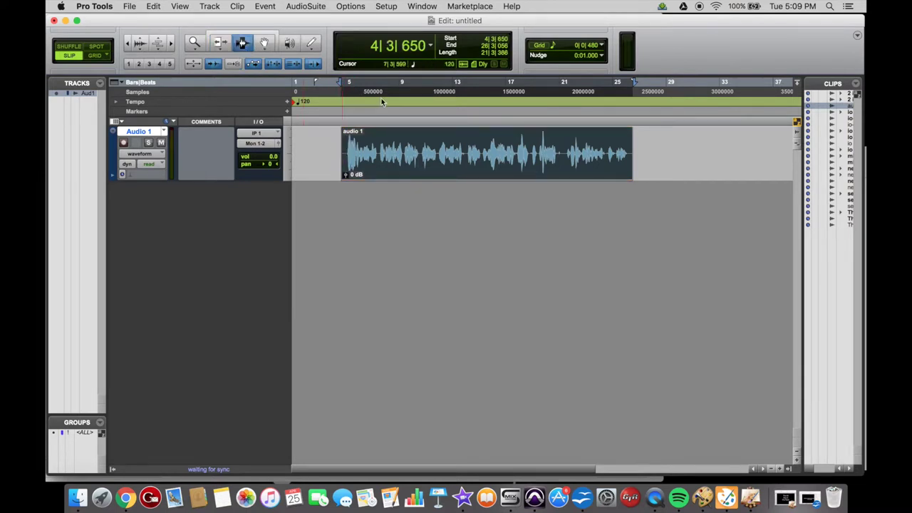
click(441, 164)
drag(440, 156, 518, 141)
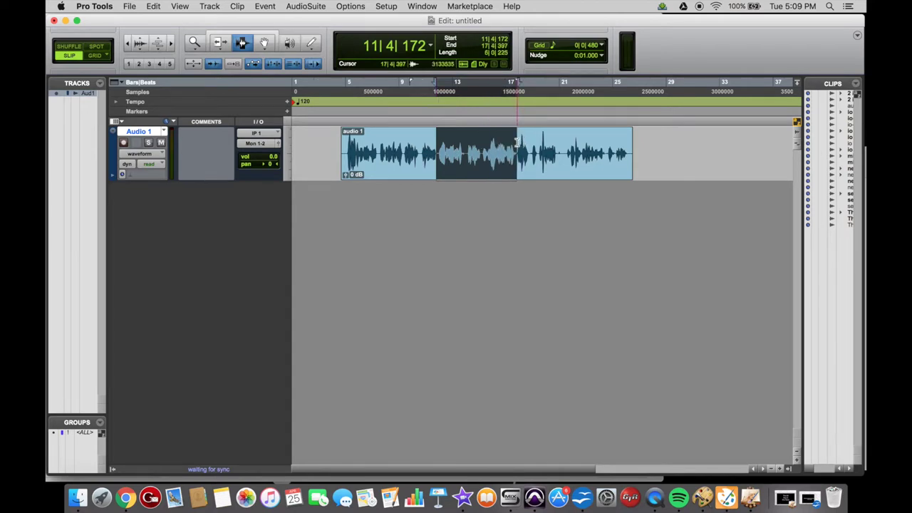
Step: Split the clip into three, trim audio 1-02's edges inward and move it after audio 1-03
click(221, 45)
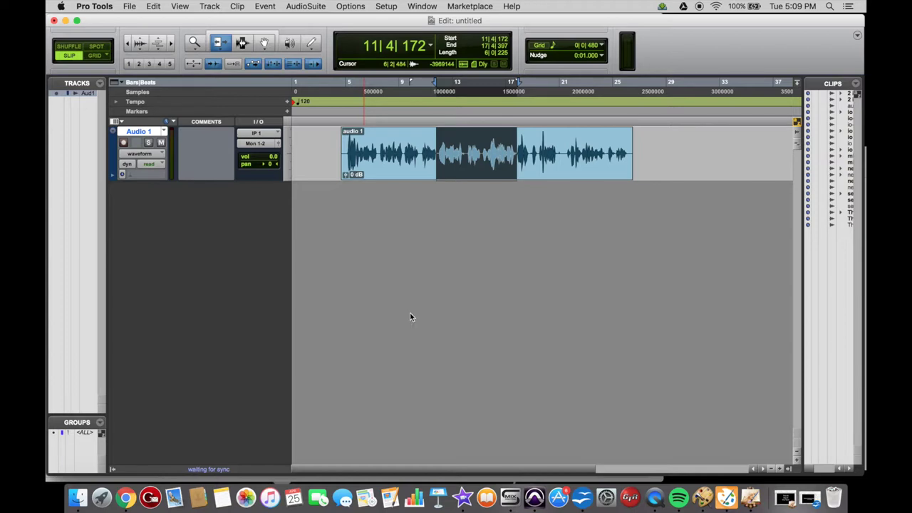
key(super+e)
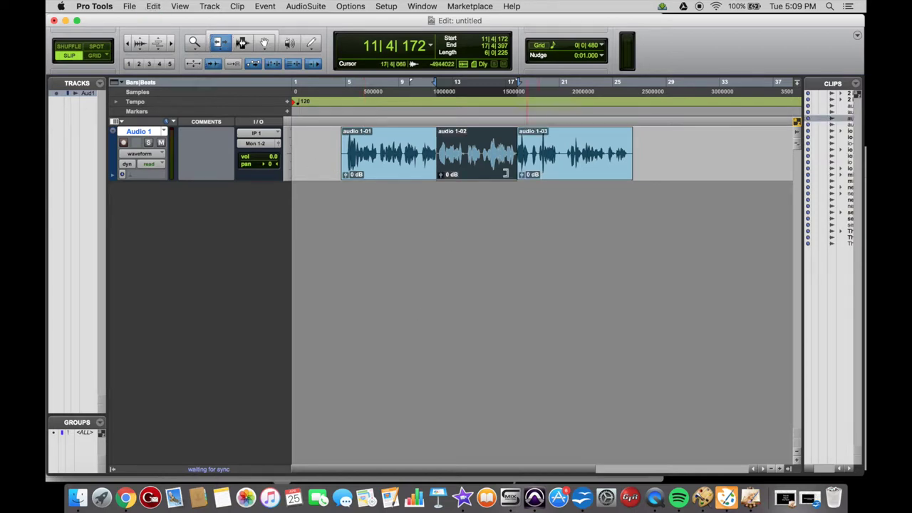
click(443, 147)
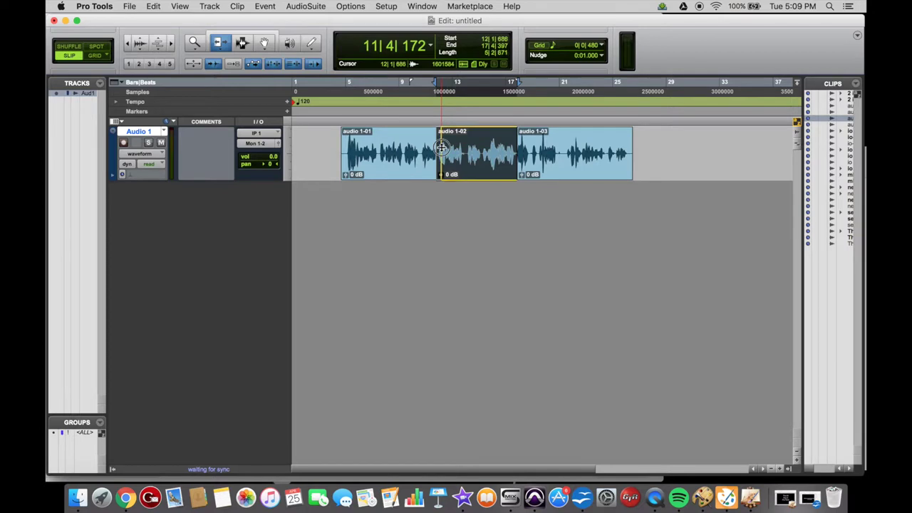
click(514, 151)
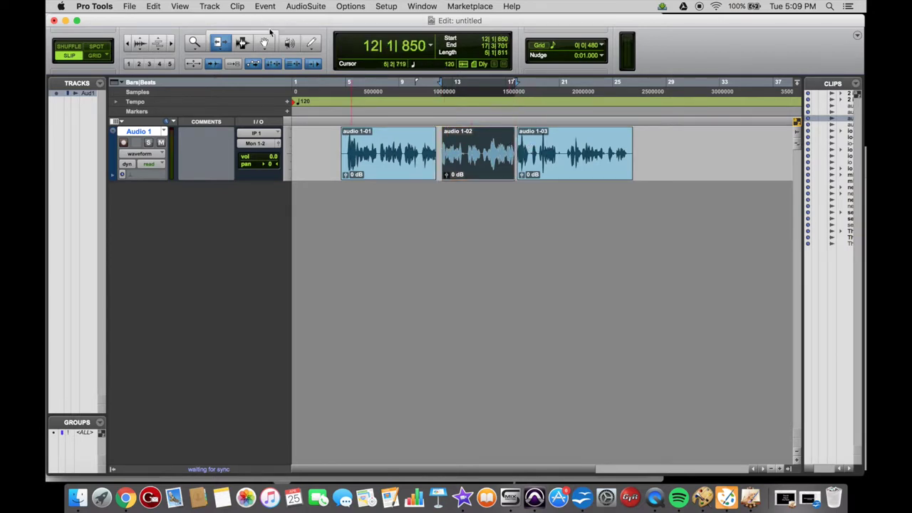
click(266, 42)
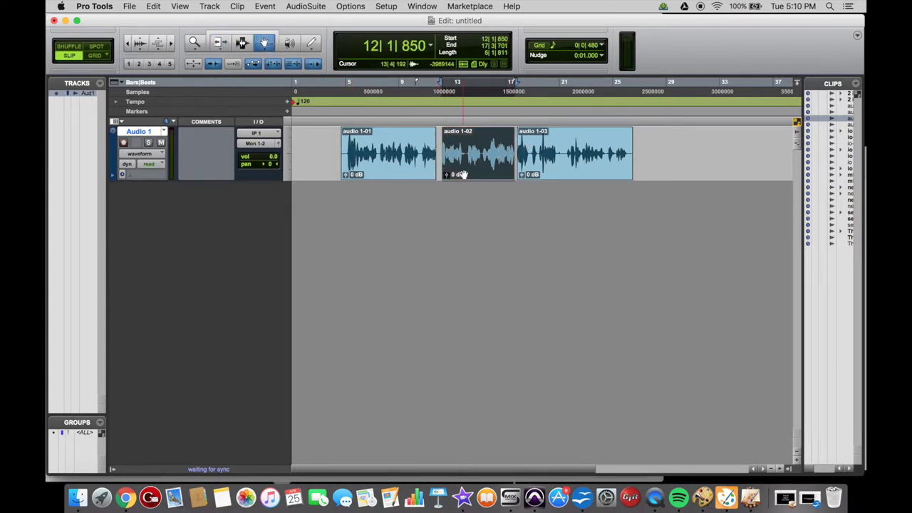
drag(482, 165, 612, 157)
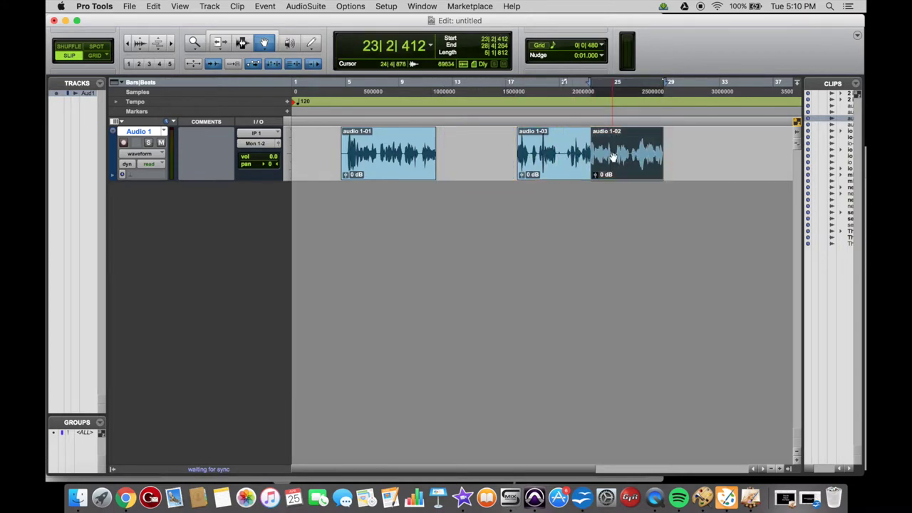
Step: Undo back to one audio 1 clip, deselect it, and enable the Smart Tool
key(super+z)
key(super+z)
key(super+z)
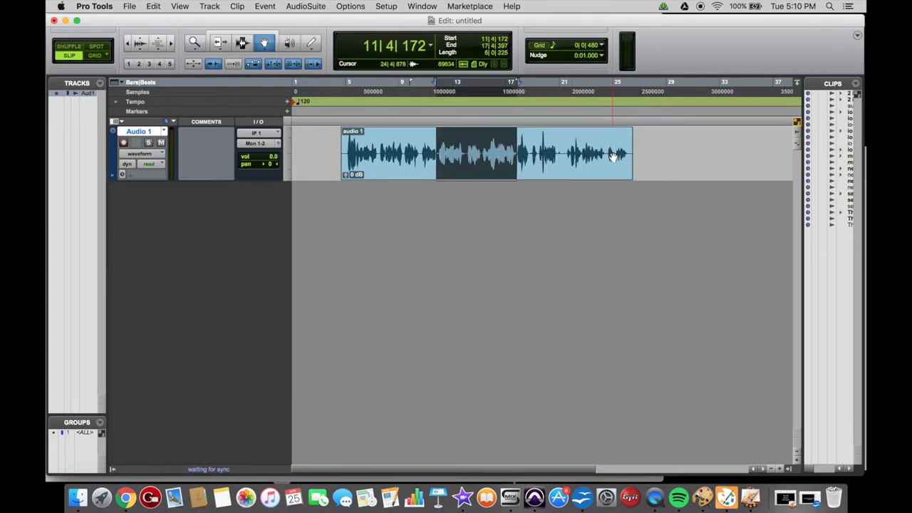
click(578, 151)
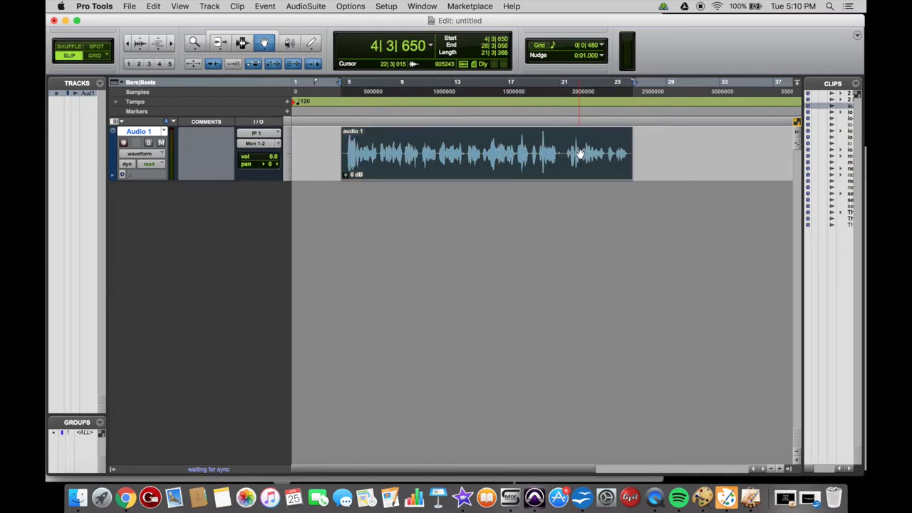
click(313, 146)
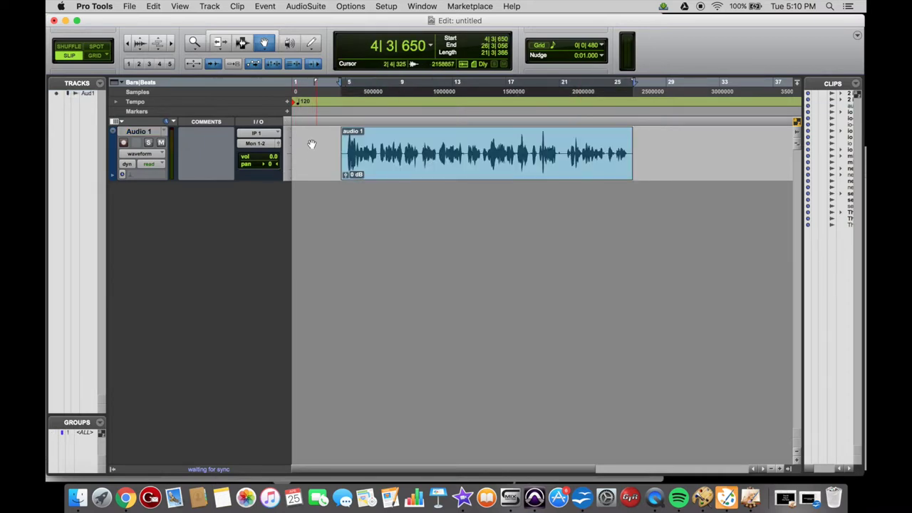
click(241, 37)
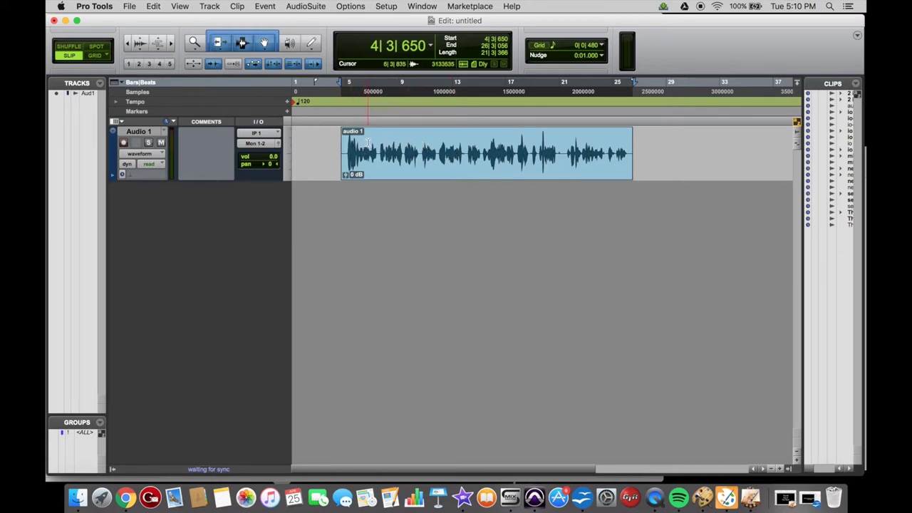
drag(412, 138, 482, 139)
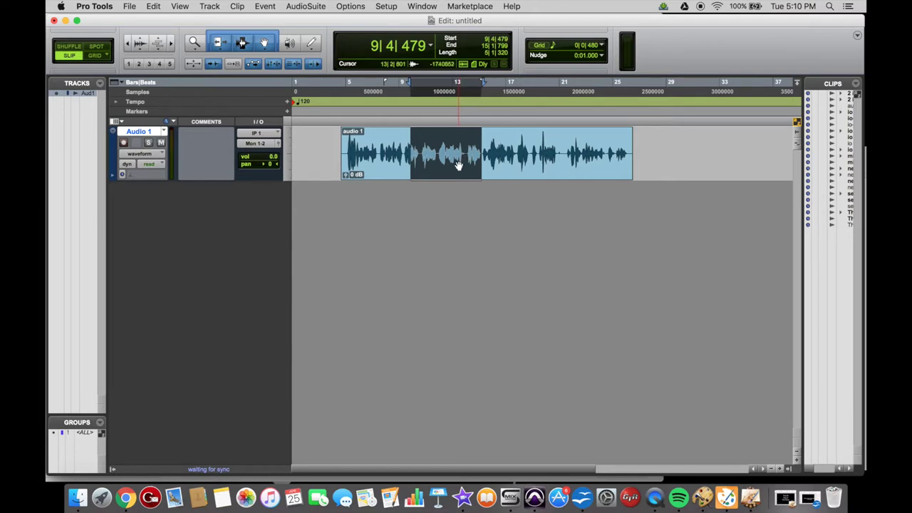
double_click(454, 166)
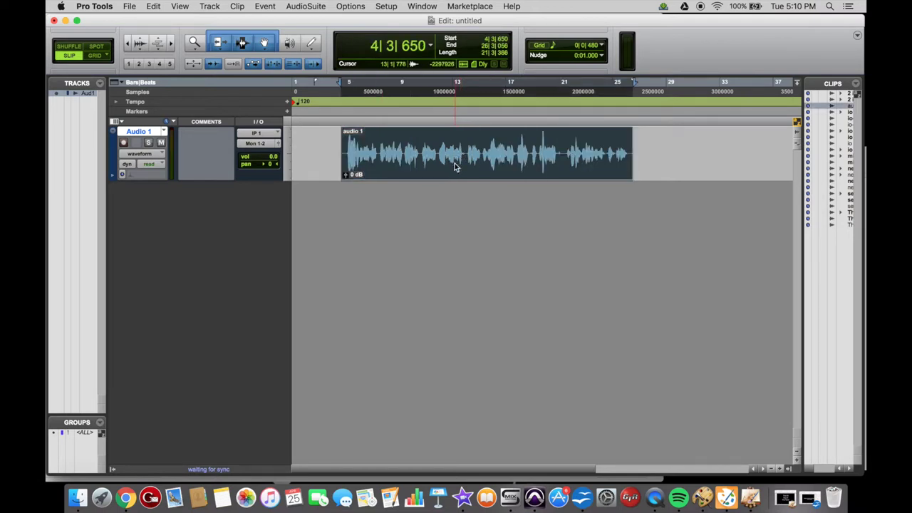
double_click(454, 166)
click(465, 218)
click(318, 148)
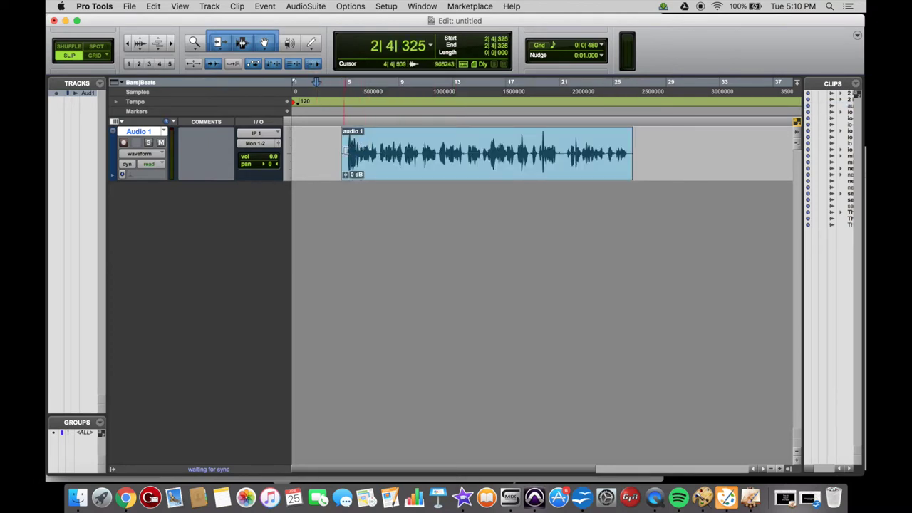
Step: Extend audio 1 to 4|2|463–27|1|594, fading in to 5|1|532 and out from 26|1|338
click(343, 150)
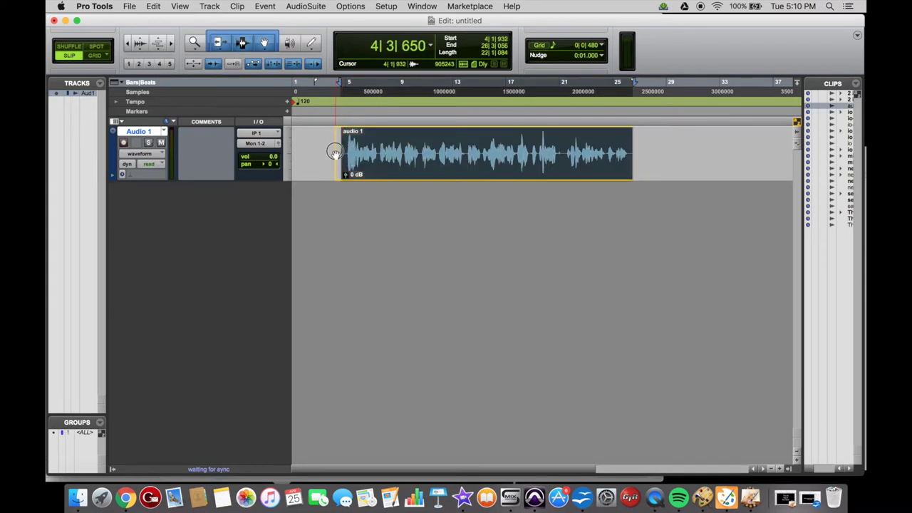
drag(339, 150, 337, 148)
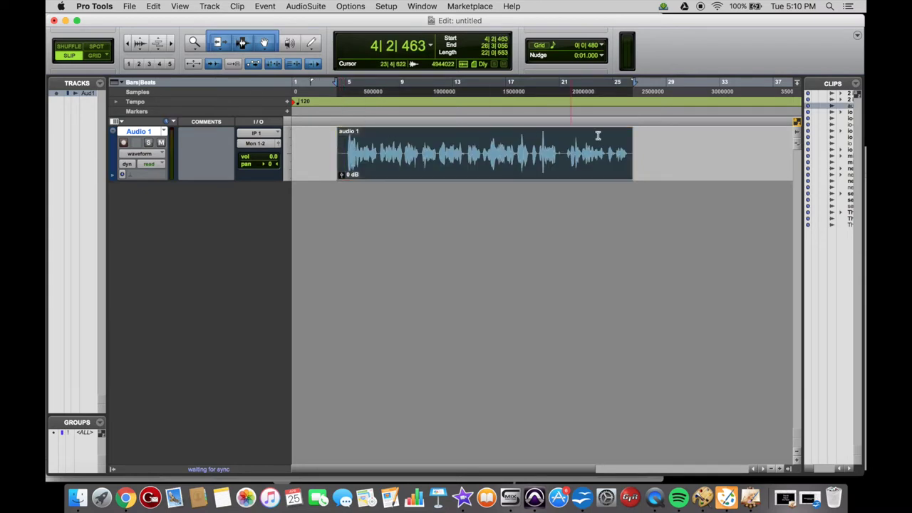
drag(629, 146, 641, 146)
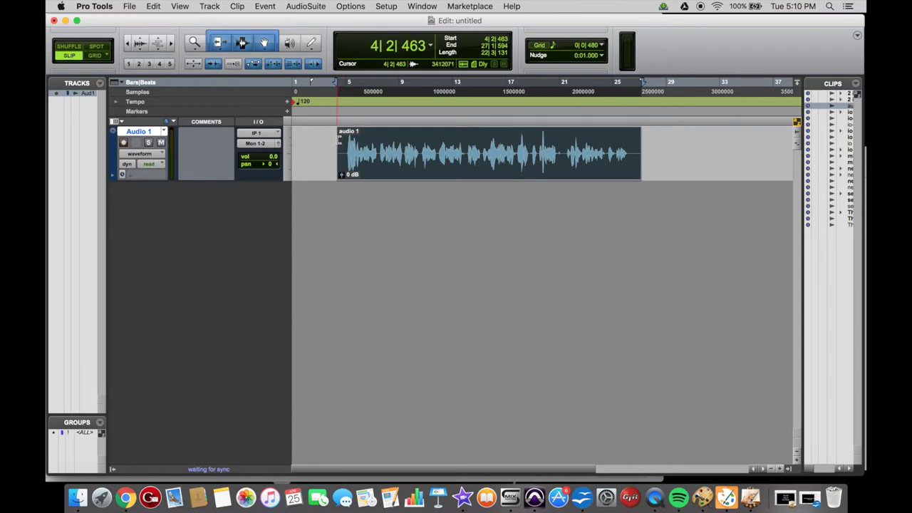
drag(339, 131, 347, 128)
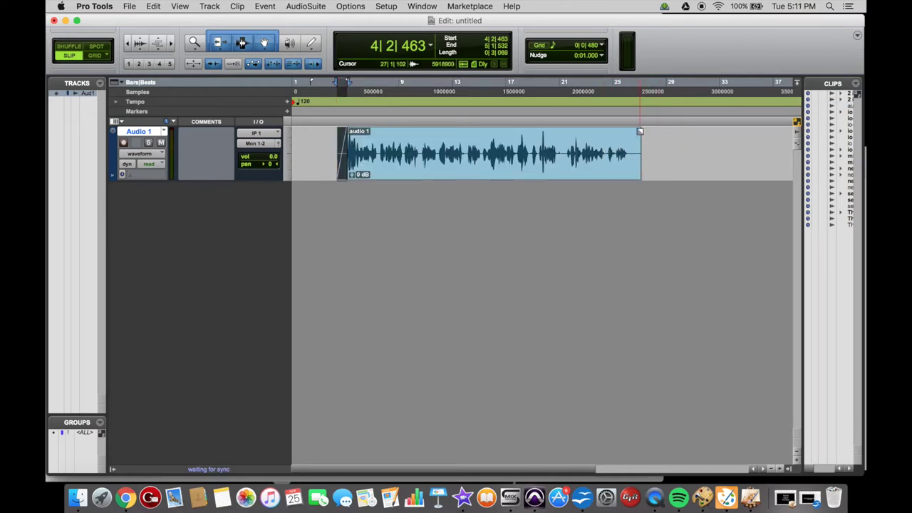
drag(639, 131, 629, 133)
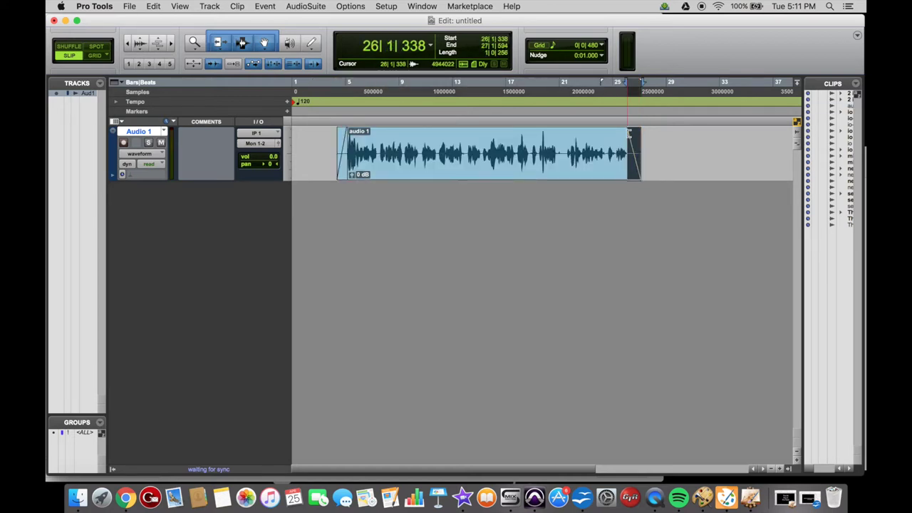
Step: Undo the fades and separate a short middle range into its own clip, audio 1-02
key(super+z)
key(super+z)
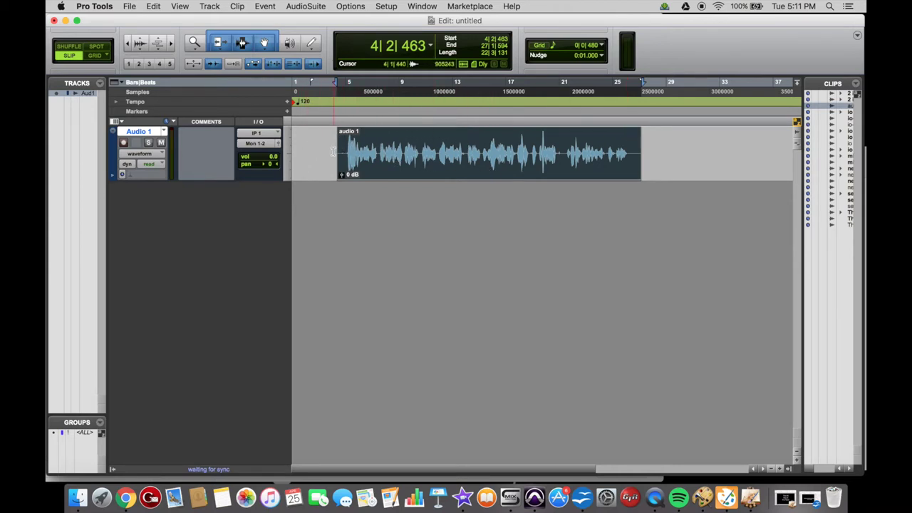
drag(436, 136, 467, 135)
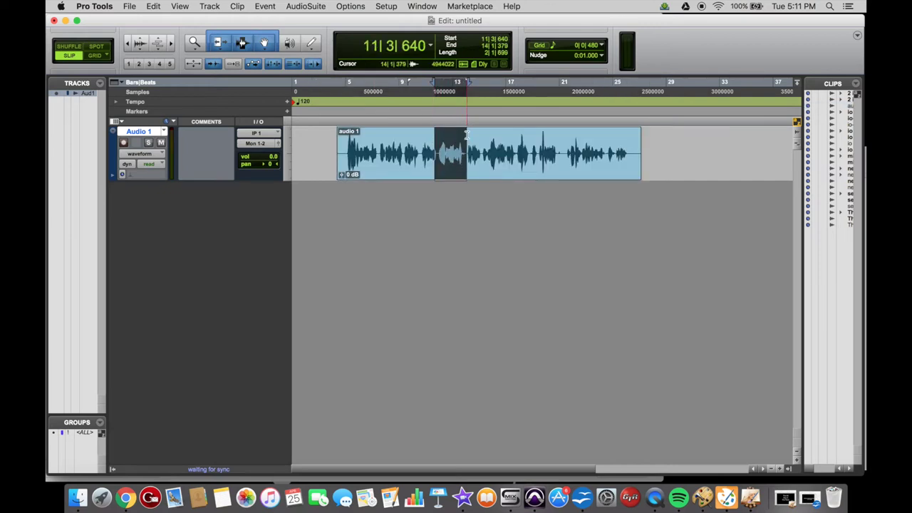
key(super+e)
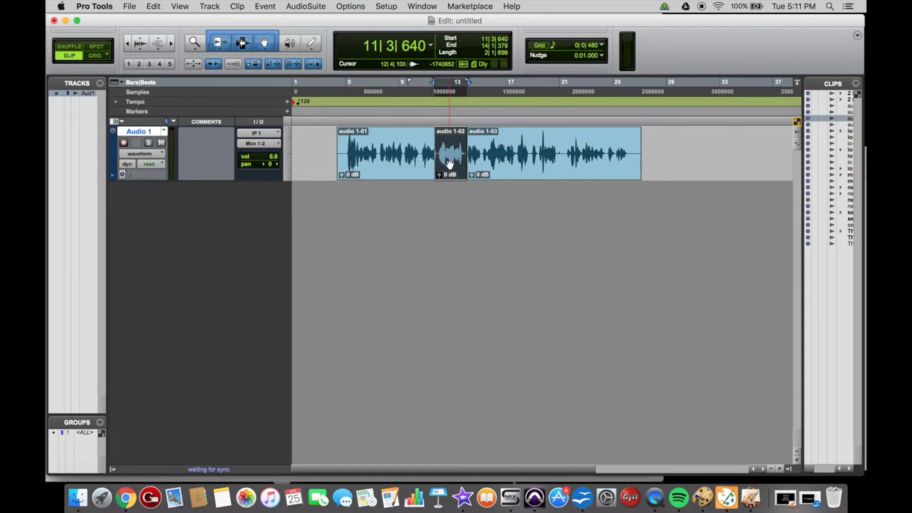
Step: Move audio 1-02 to just after audio 1-01 and give it a fade-in
drag(449, 164, 520, 153)
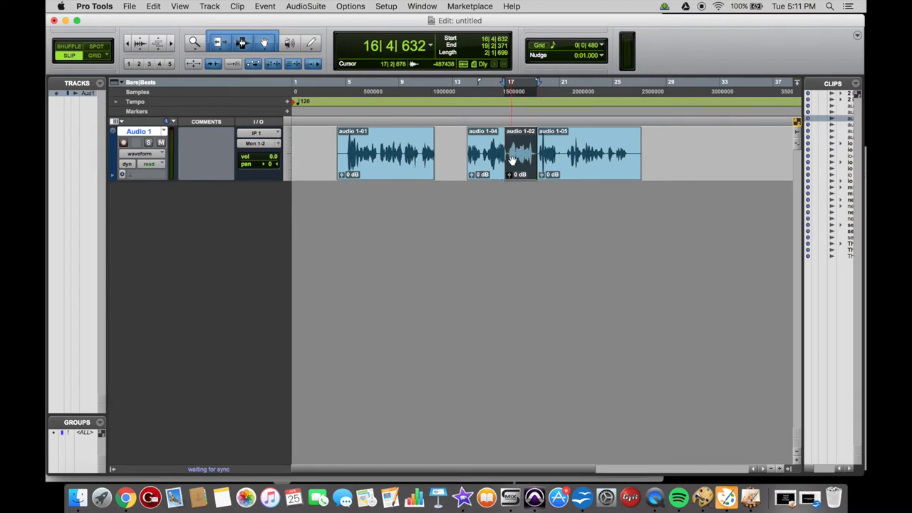
drag(512, 160, 465, 150)
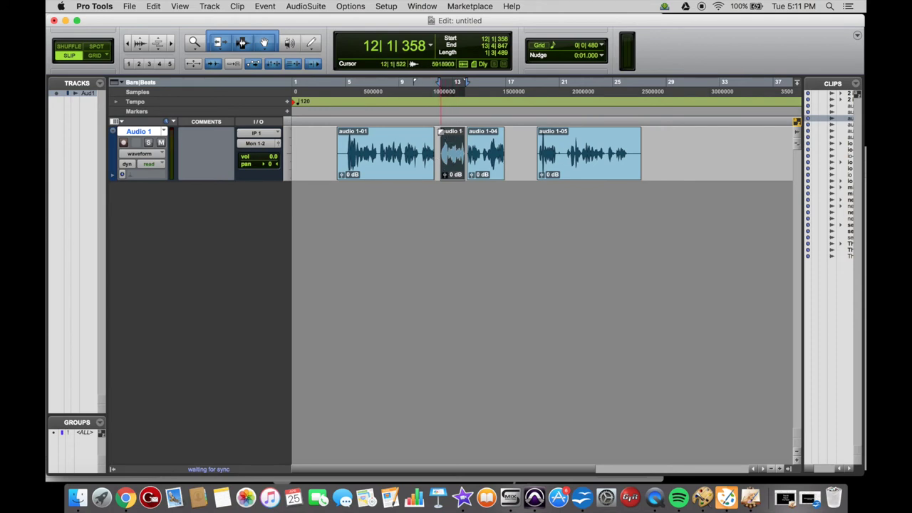
drag(440, 132, 462, 132)
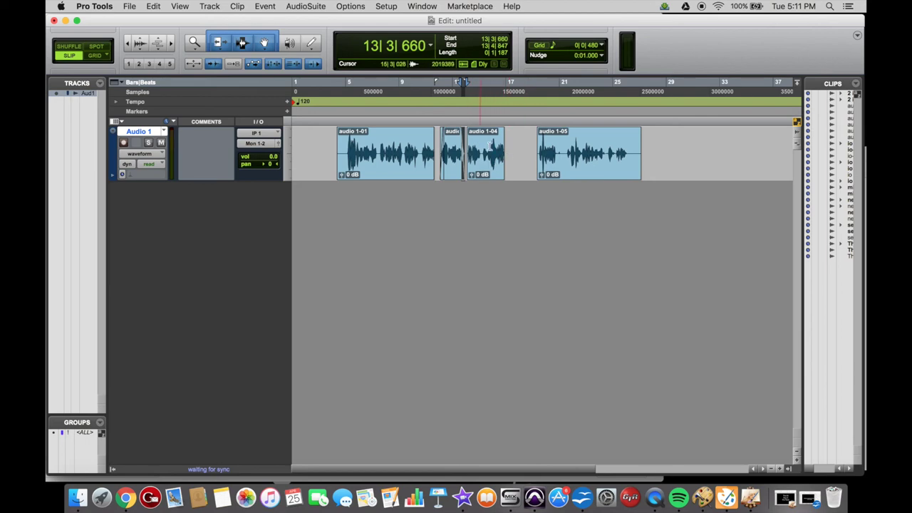
drag(377, 146, 405, 140)
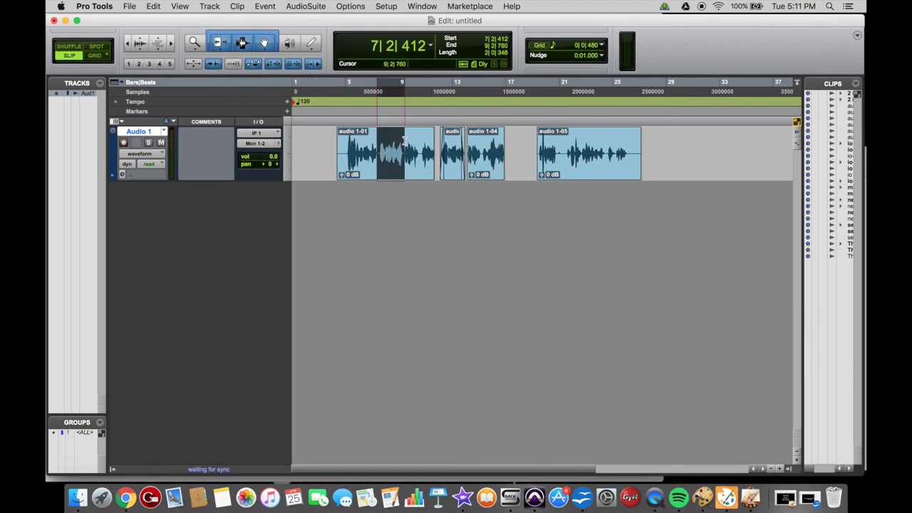
Step: Separate the selected range of audio 1-01 into a new clip and shift it slightly later
key(super+e)
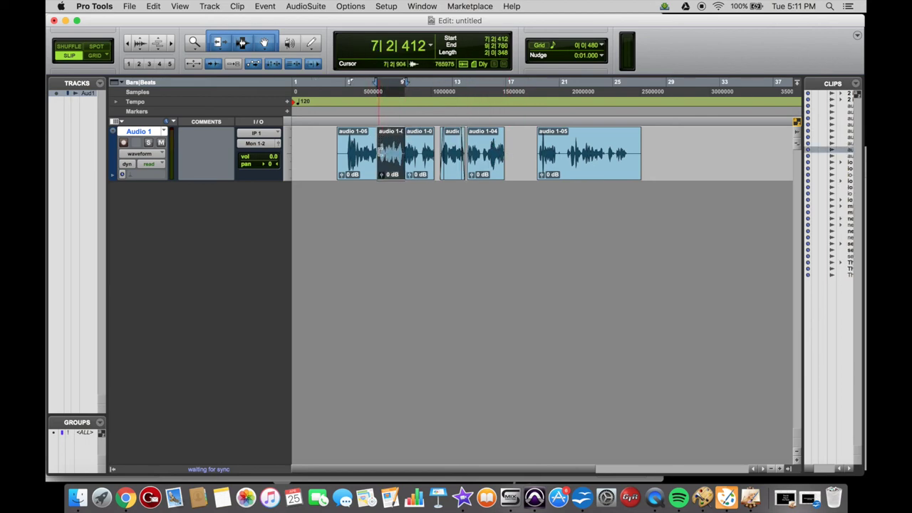
drag(391, 171, 396, 158)
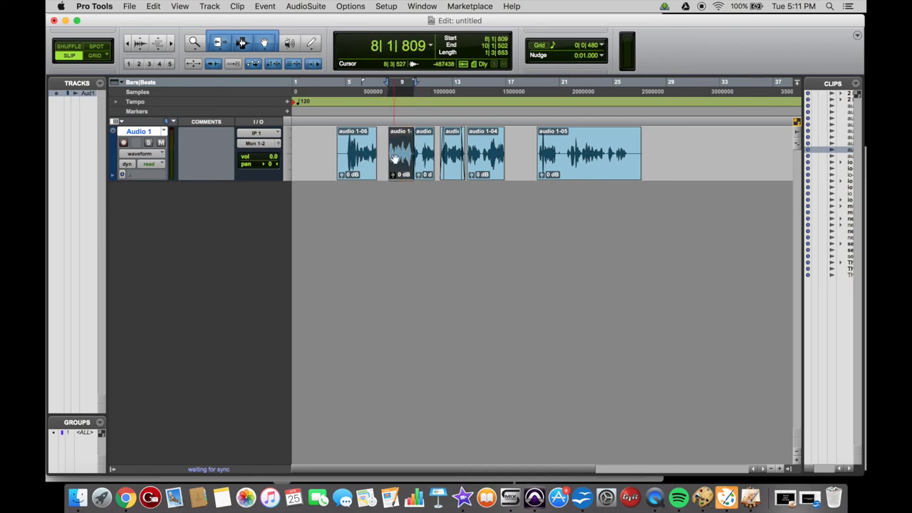
click(391, 133)
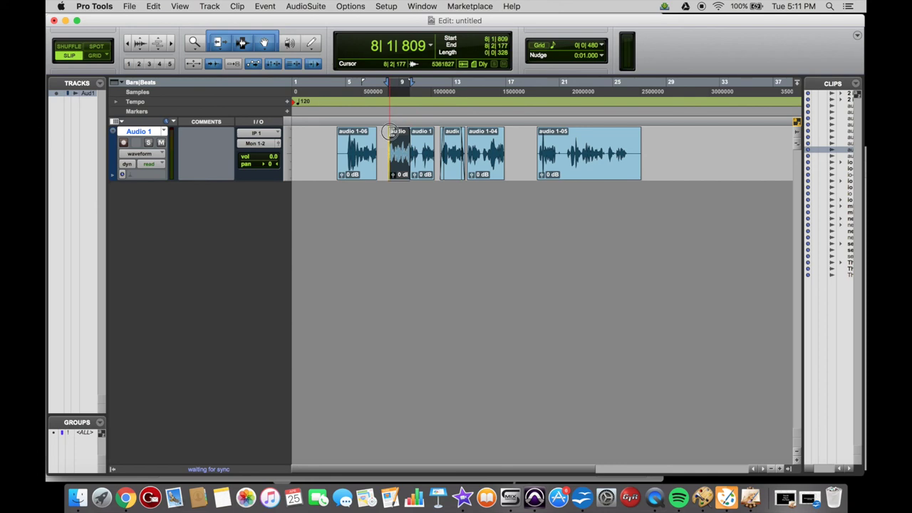
click(390, 132)
Step: Undo the moves and splits four times until the single audio 1 clip returns
key(super+z)
key(super+z)
key(super+z)
key(super+z)
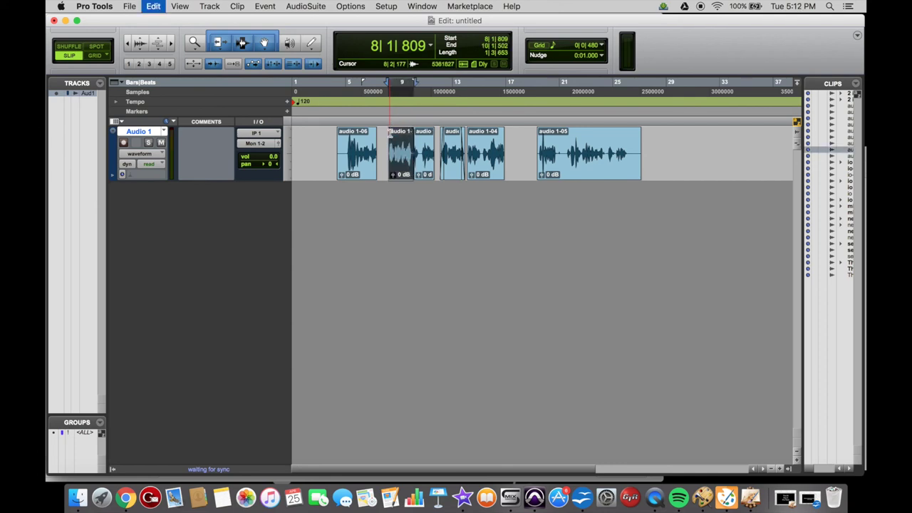
key(super+z)
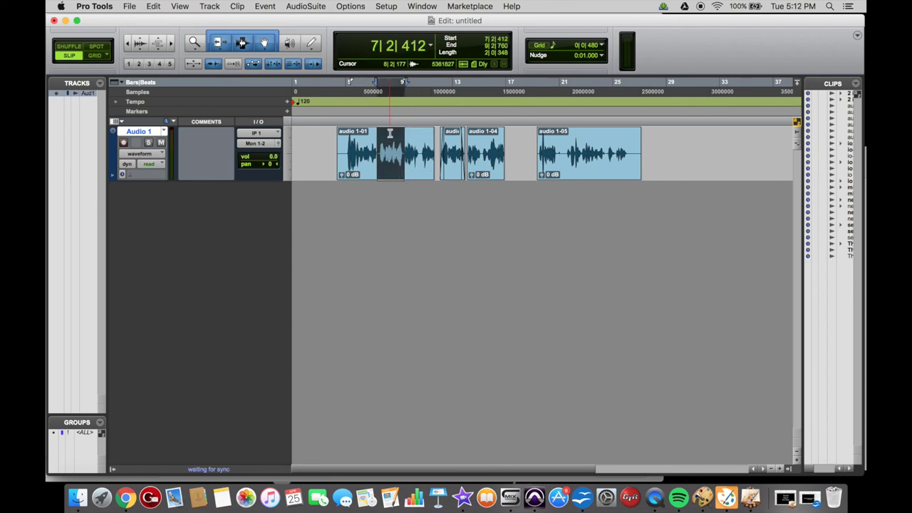
key(super+z)
key(super+z)
key(super+z)
key(super+z)
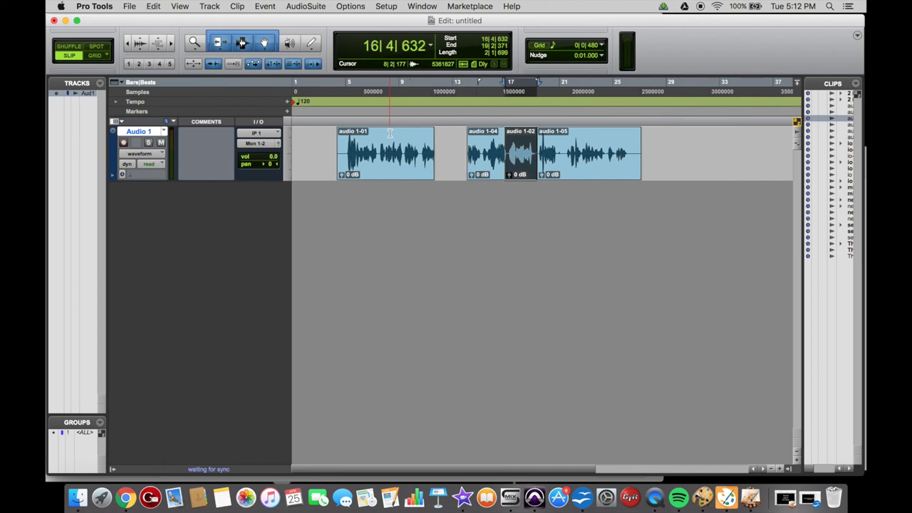
key(super+z)
key(super+z)
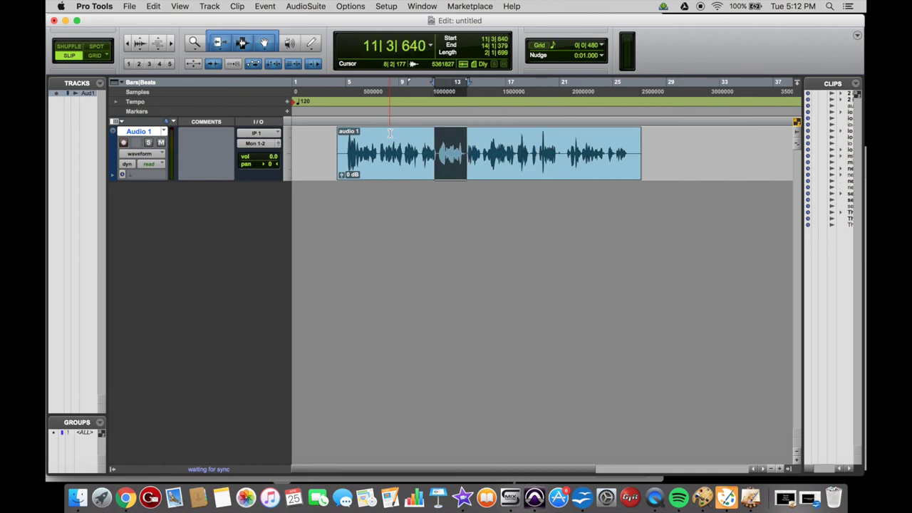